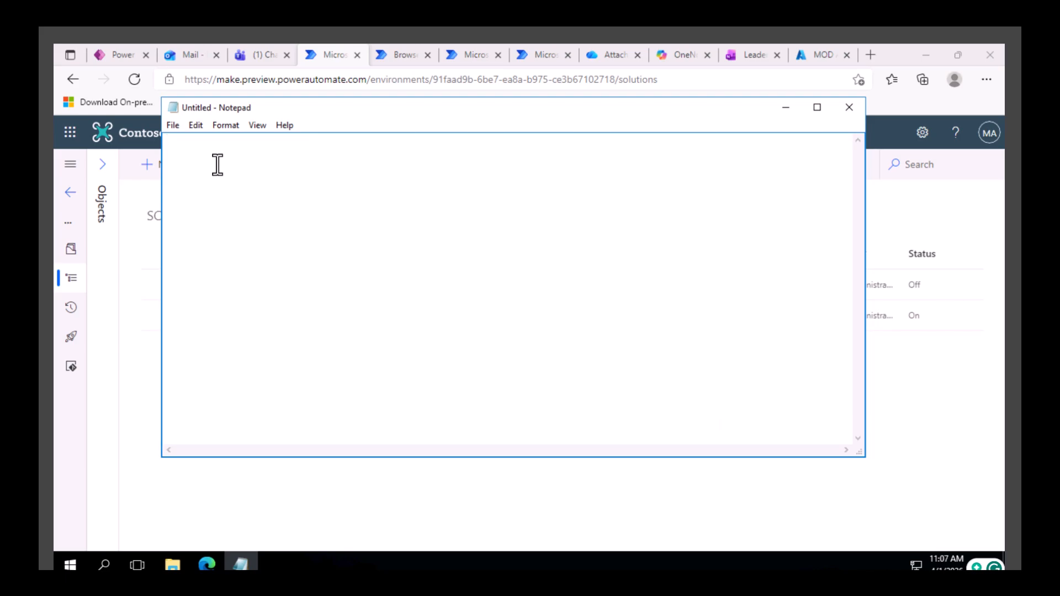
Write "Friday" in the blank Notepad document and minimize its window.
{"action": "type", "text": "Friday"}
{"action": "left_click", "coordinate": [786, 109]}
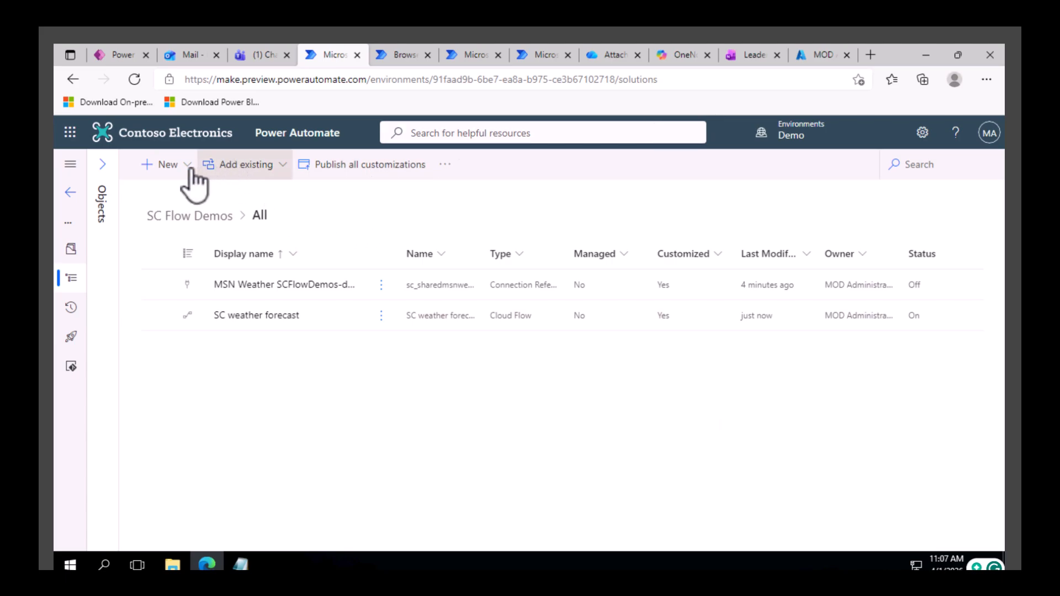
Create a new automated cloud flow in the SC Flow Demos solution, skipping the initial flow name and trigger setup.
{"action": "left_click", "coordinate": [169, 165]}
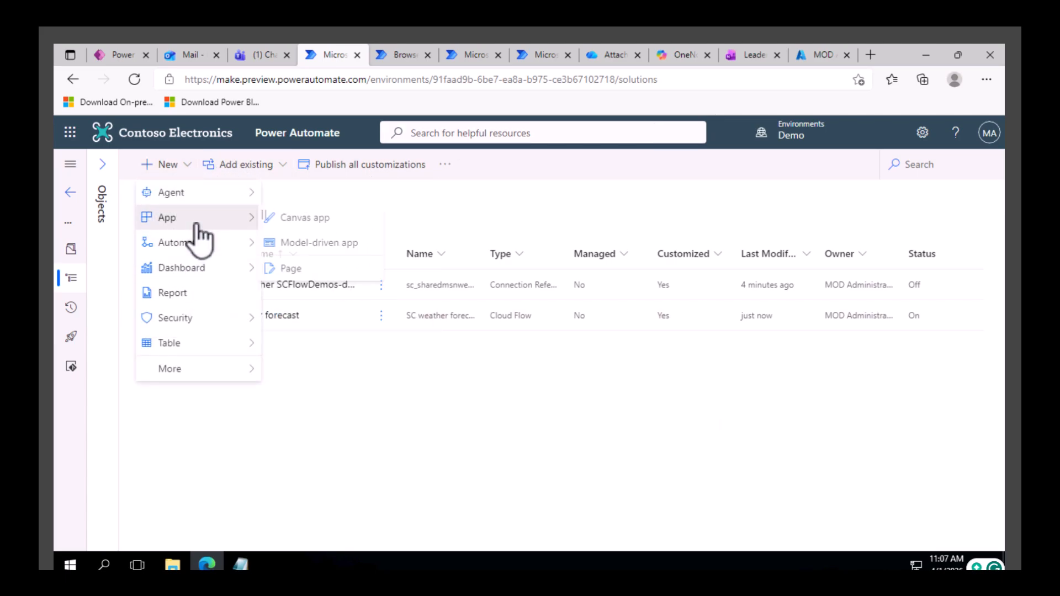
{"action": "mouse_move", "coordinate": [206, 244]}
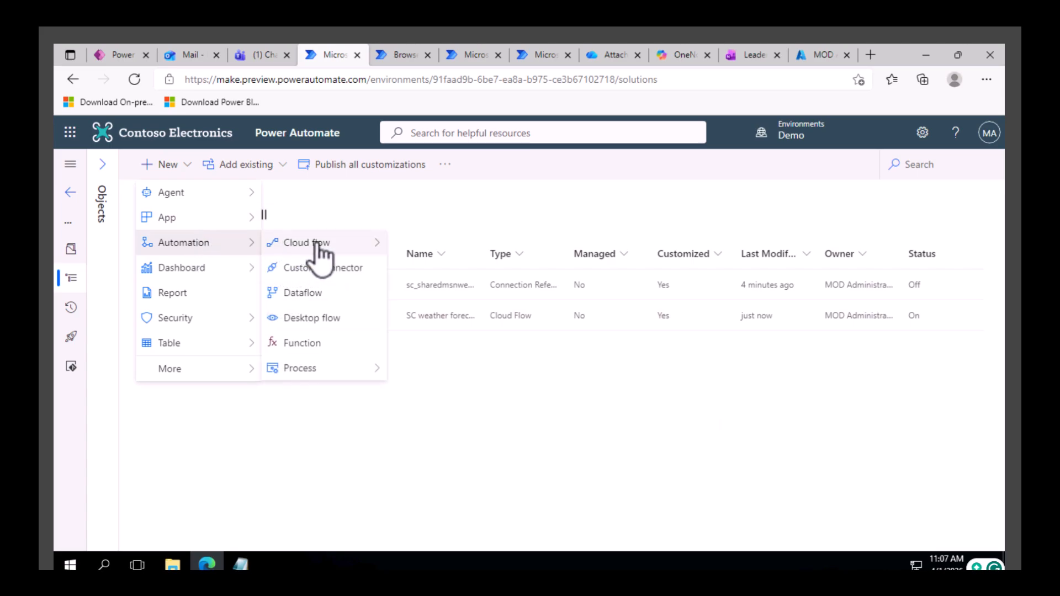
{"action": "mouse_move", "coordinate": [314, 255]}
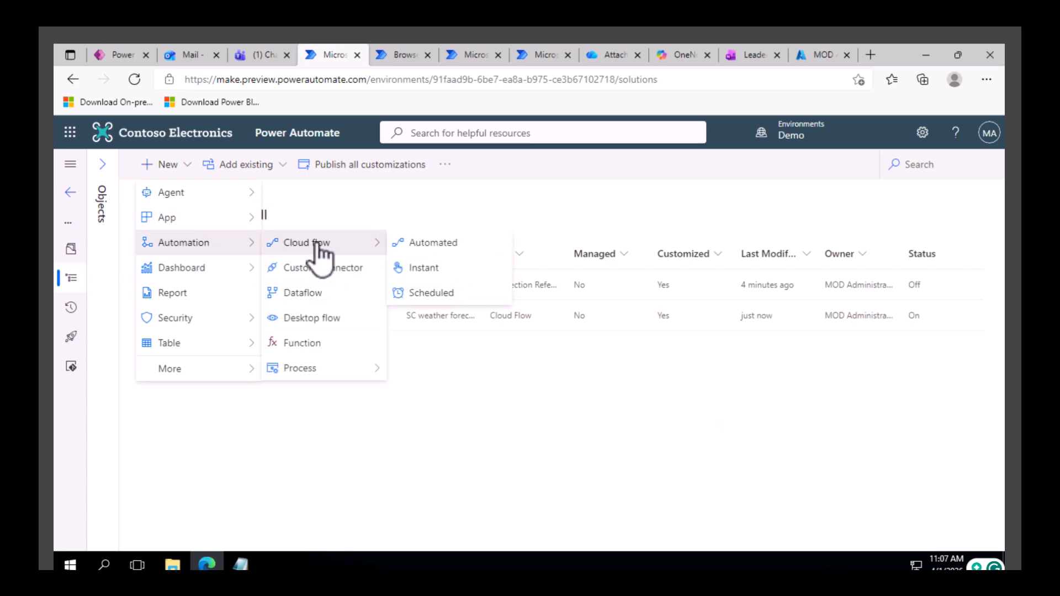
{"action": "left_click", "coordinate": [434, 244]}
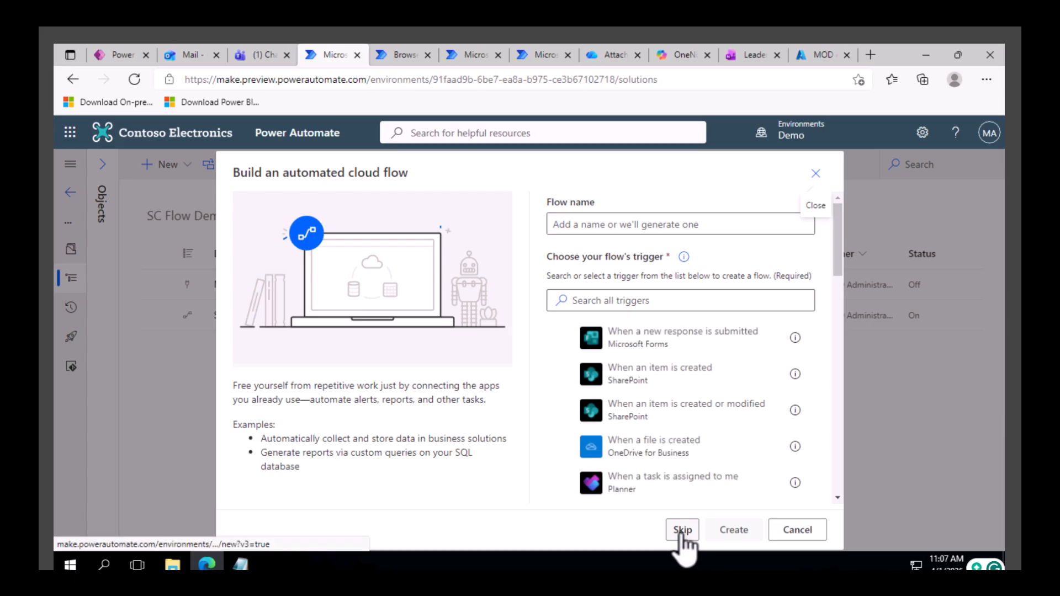
{"action": "left_click", "coordinate": [683, 530]}
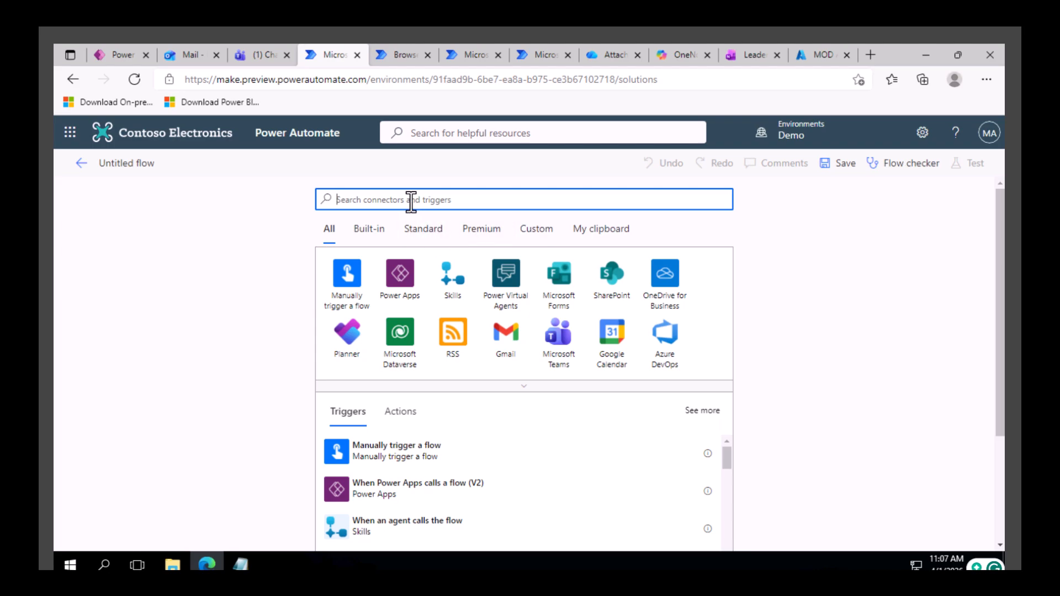
Search the triggers for "recurrence" and add the Recurrence trigger to the flow.
{"action": "type", "text": "recurrence"}
{"action": "left_click", "coordinate": [376, 458]}
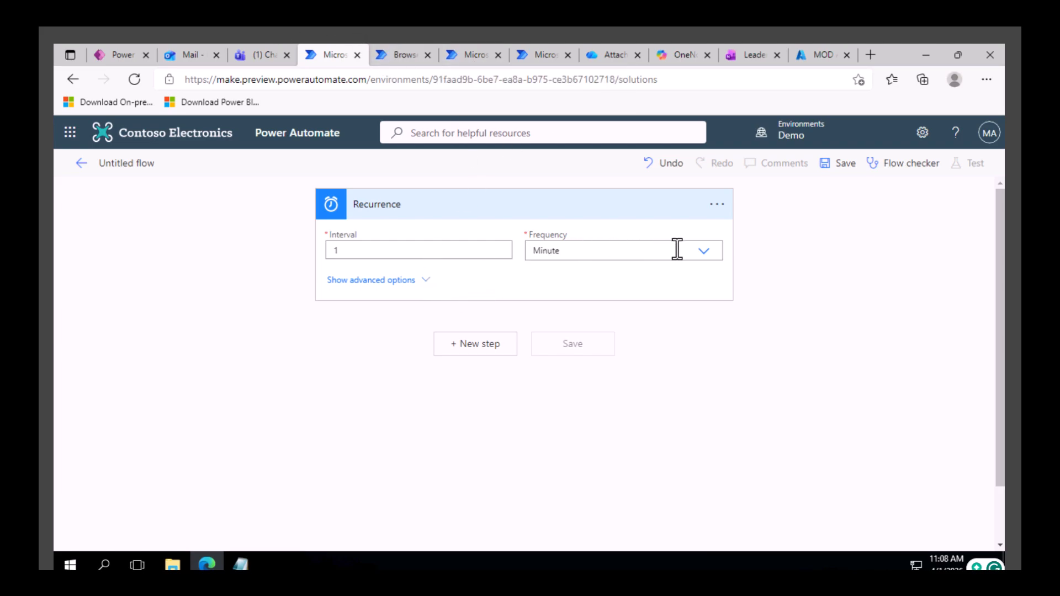
Set the Recurrence trigger's frequency to Week.
{"action": "left_click", "coordinate": [696, 253]}
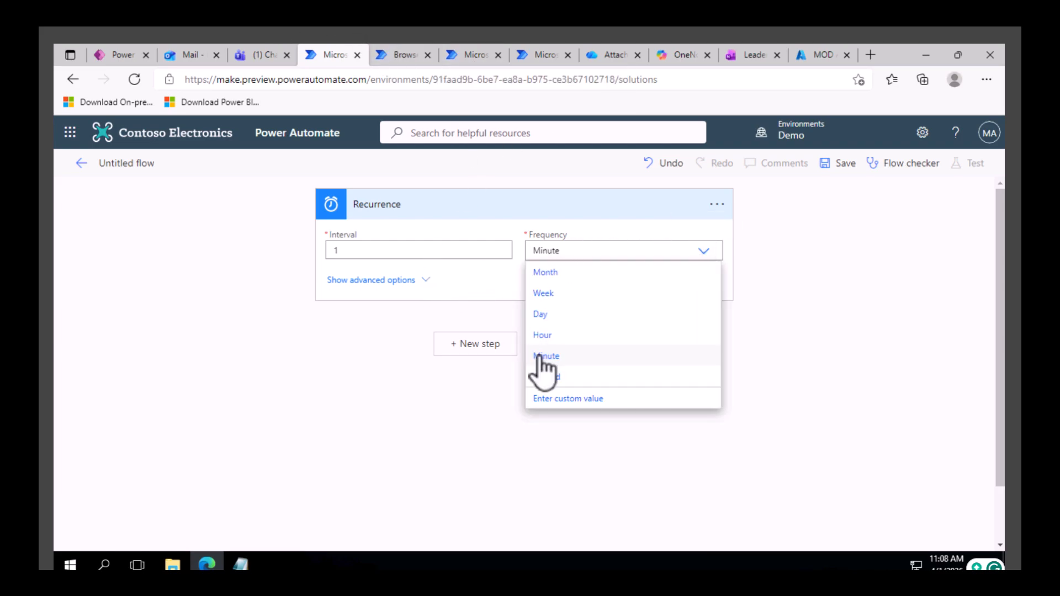
{"action": "left_click", "coordinate": [553, 317]}
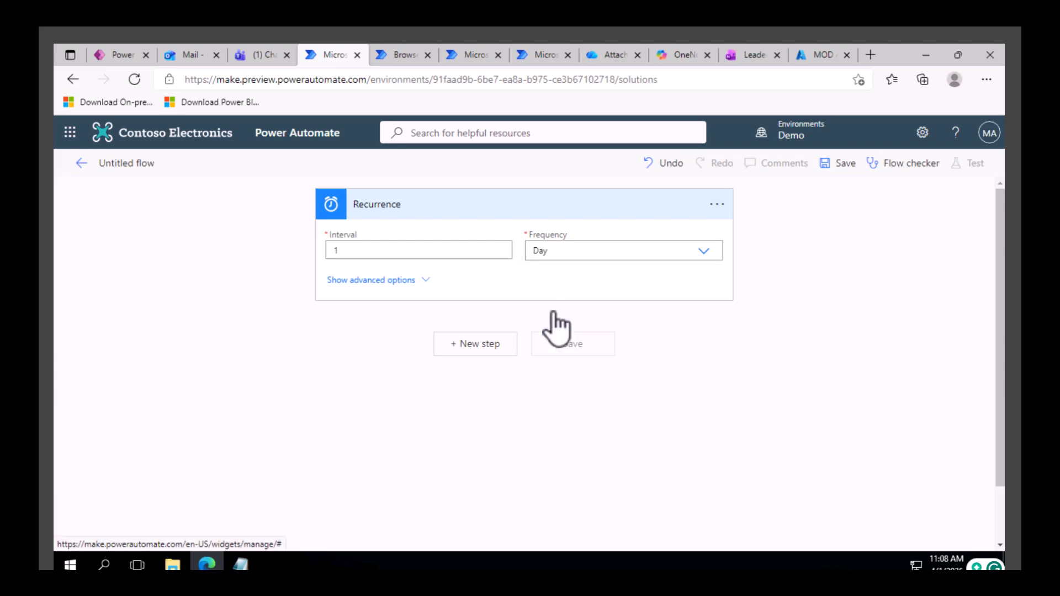
{"action": "left_click", "coordinate": [704, 251]}
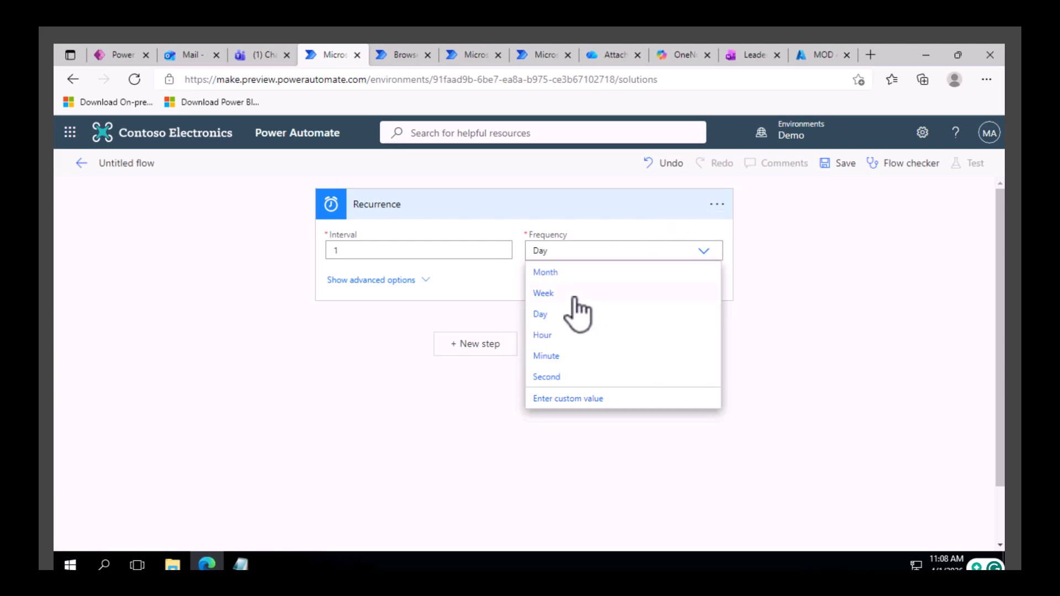
{"action": "left_click", "coordinate": [570, 291]}
Show the Recurrence trigger's advanced options and restrict the run days to Friday.
{"action": "left_click", "coordinate": [425, 280]}
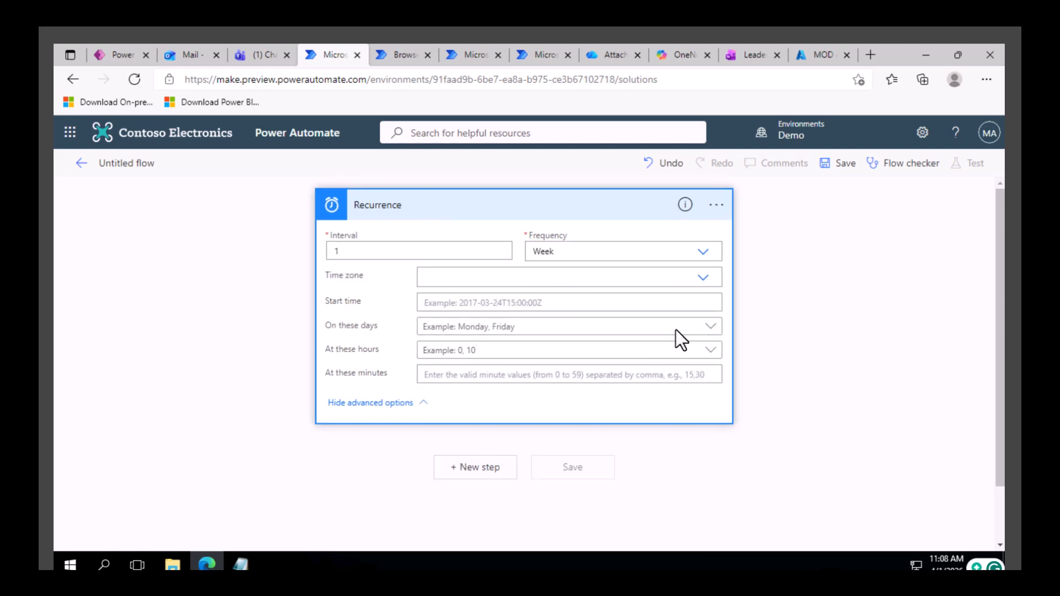
{"action": "left_click", "coordinate": [703, 327]}
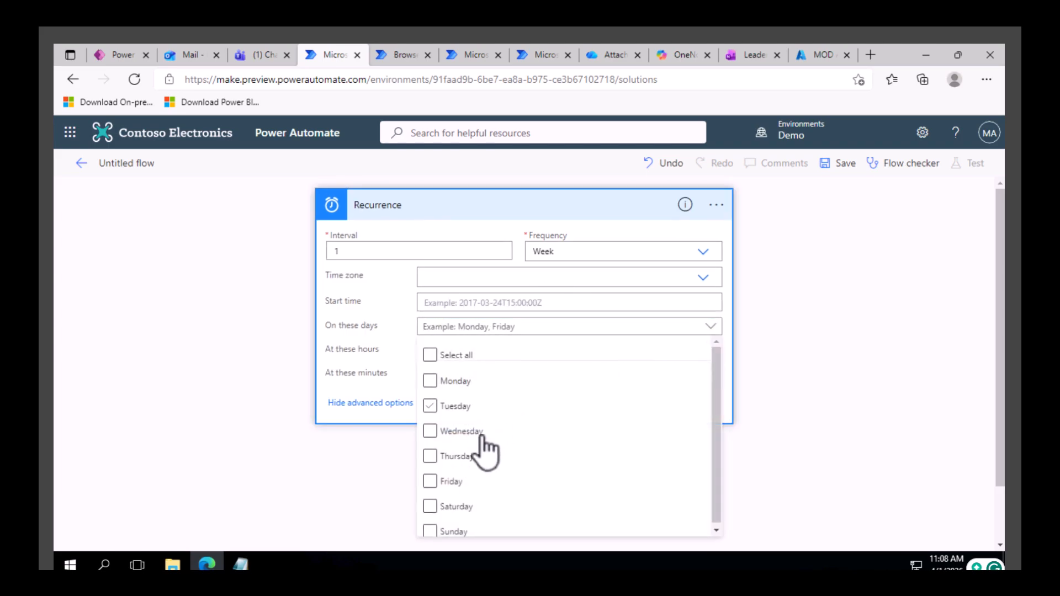
{"action": "left_click", "coordinate": [431, 482]}
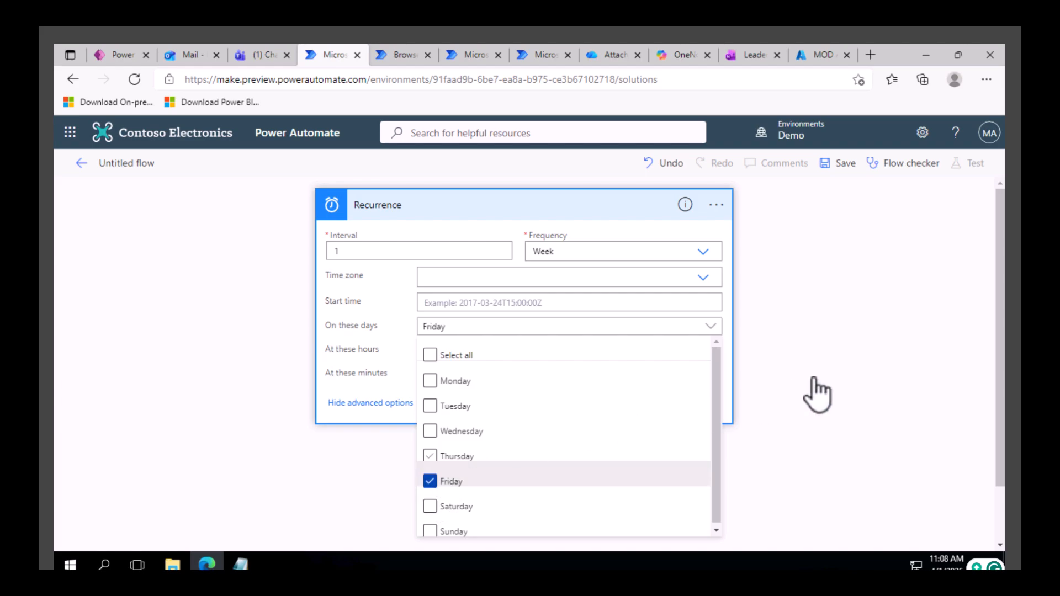
{"action": "left_click", "coordinate": [826, 362]}
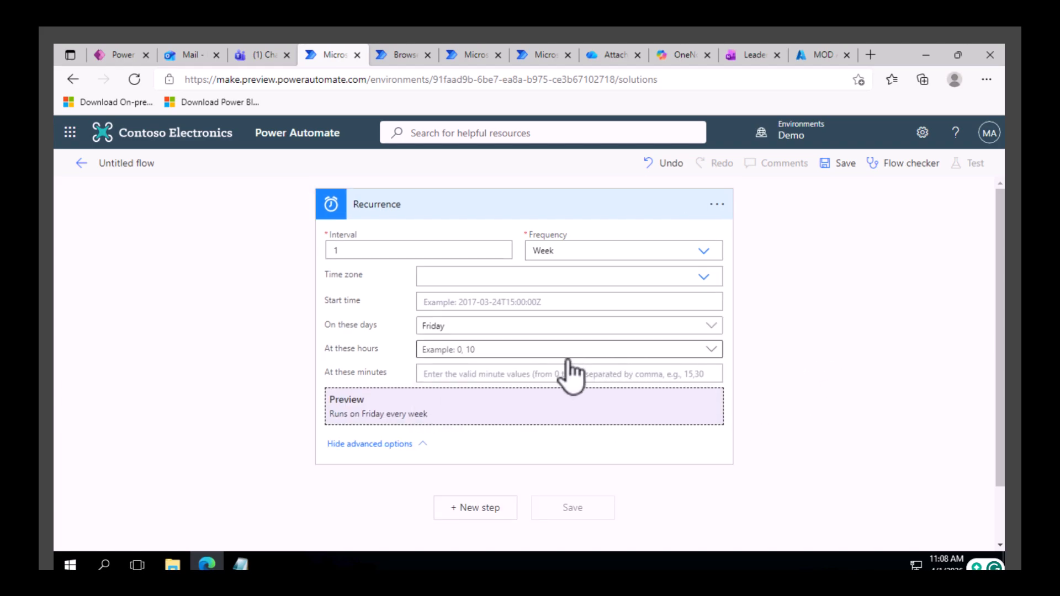
Set the Recurrence trigger to run at hour 9.
{"action": "left_click", "coordinate": [713, 356]}
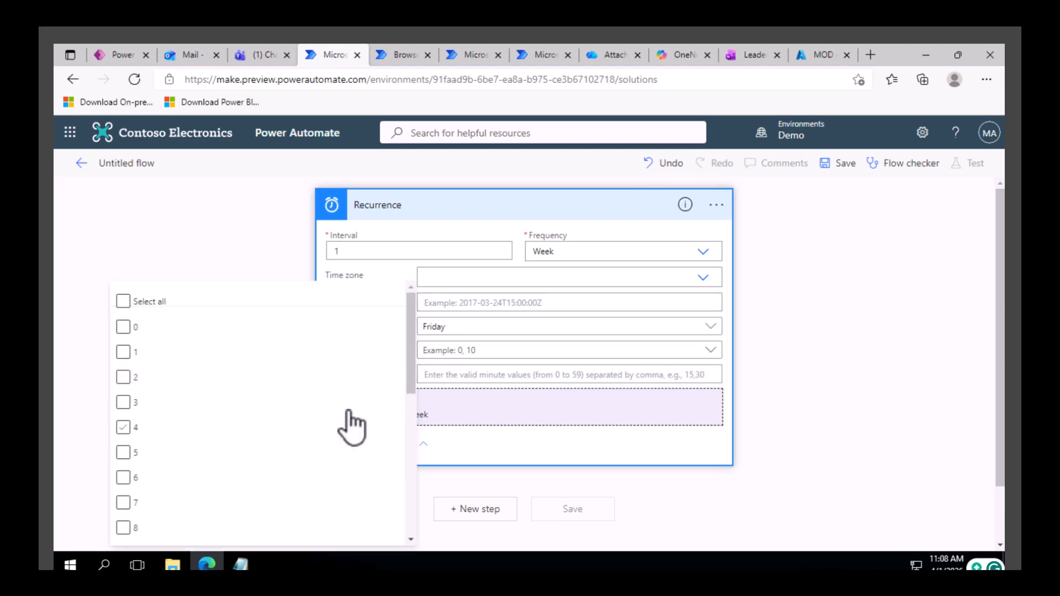
{"action": "scroll", "coordinate": [350, 437], "scroll_direction": "down", "scroll_amount": 5}
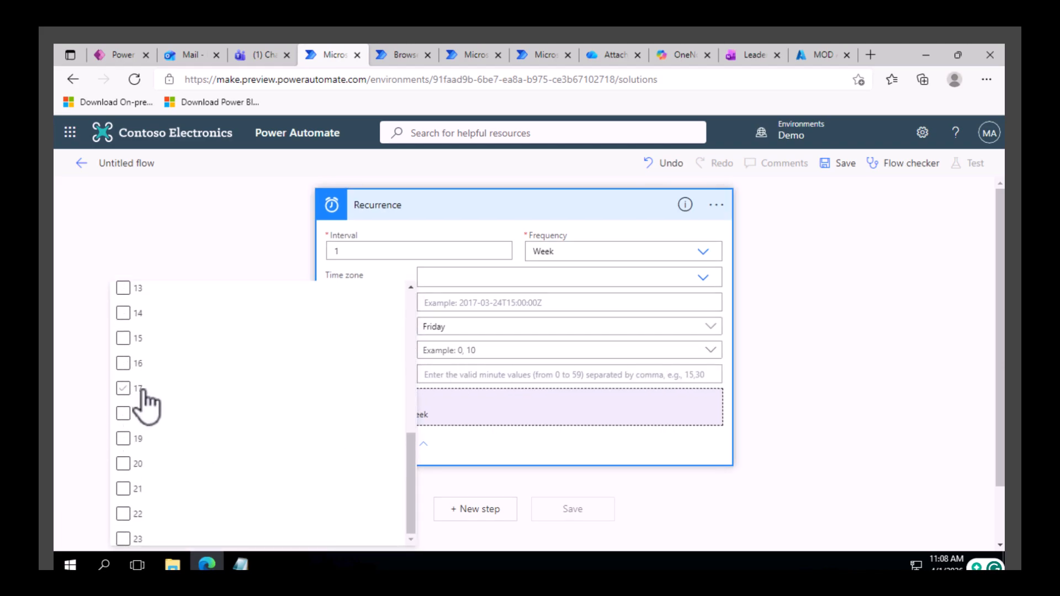
{"action": "scroll", "coordinate": [145, 400], "scroll_direction": "up", "scroll_amount": 3}
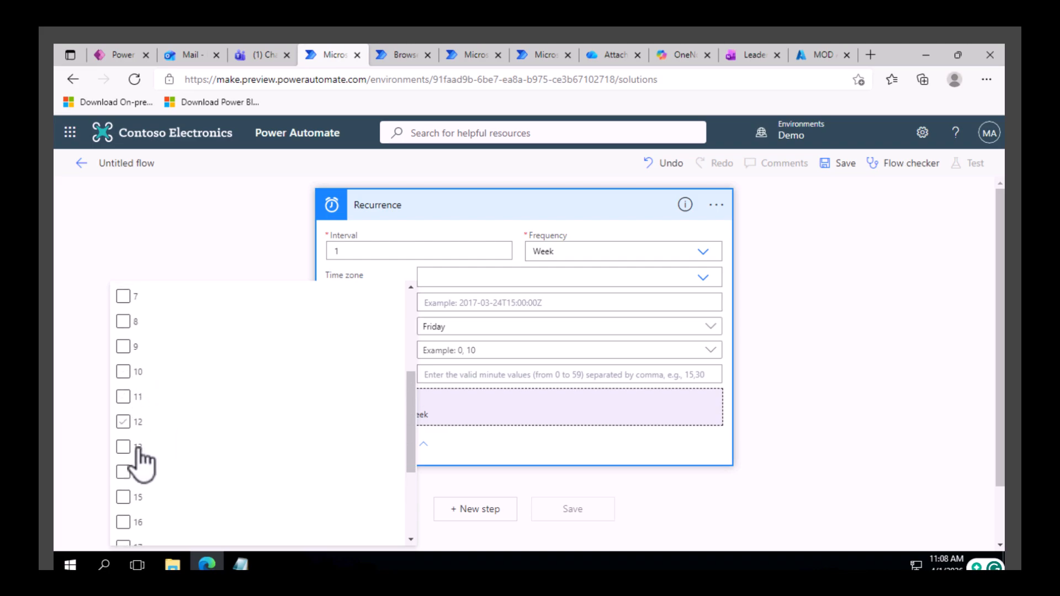
{"action": "left_click", "coordinate": [123, 347]}
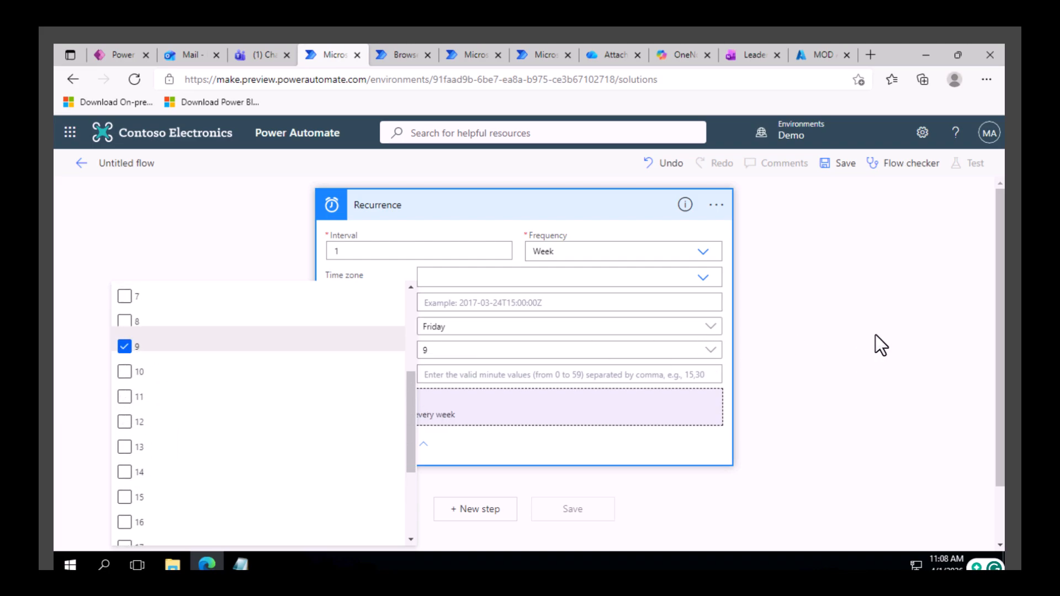
{"action": "left_click", "coordinate": [468, 350]}
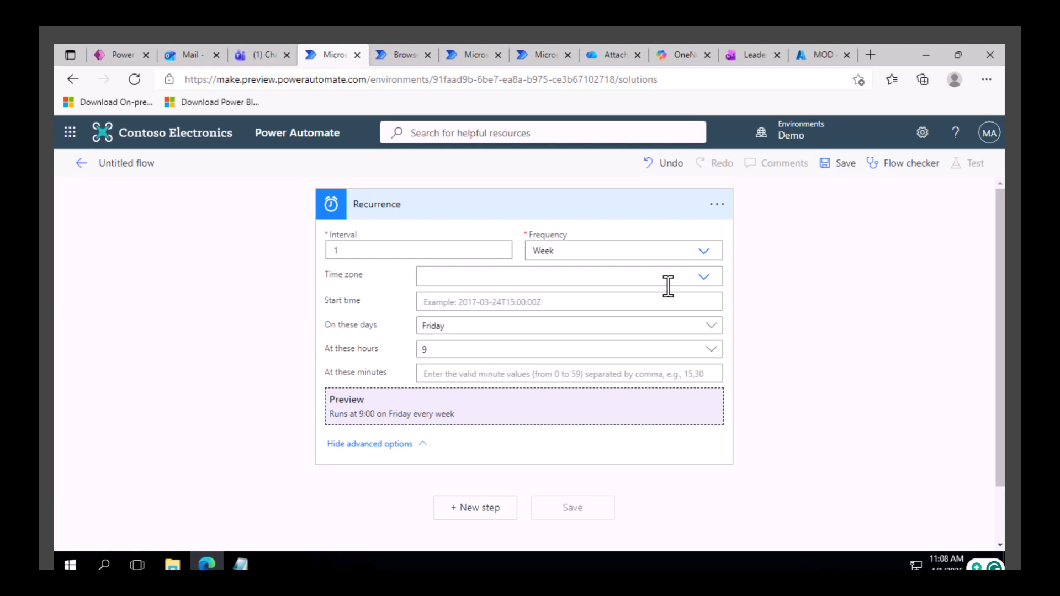
{"action": "left_click", "coordinate": [703, 276]}
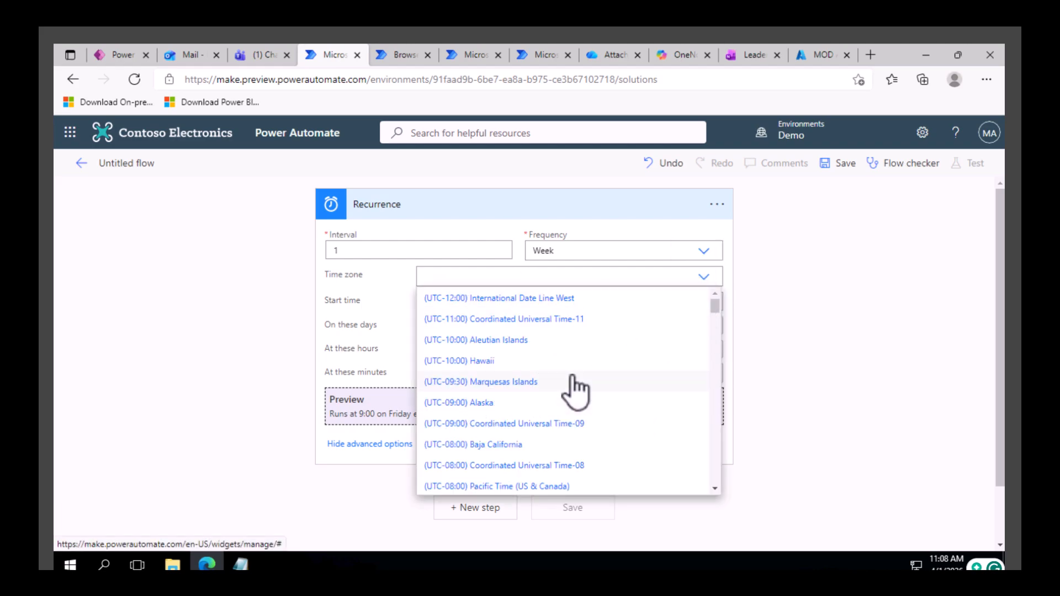
{"action": "scroll", "coordinate": [573, 381], "scroll_direction": "down", "scroll_amount": 8}
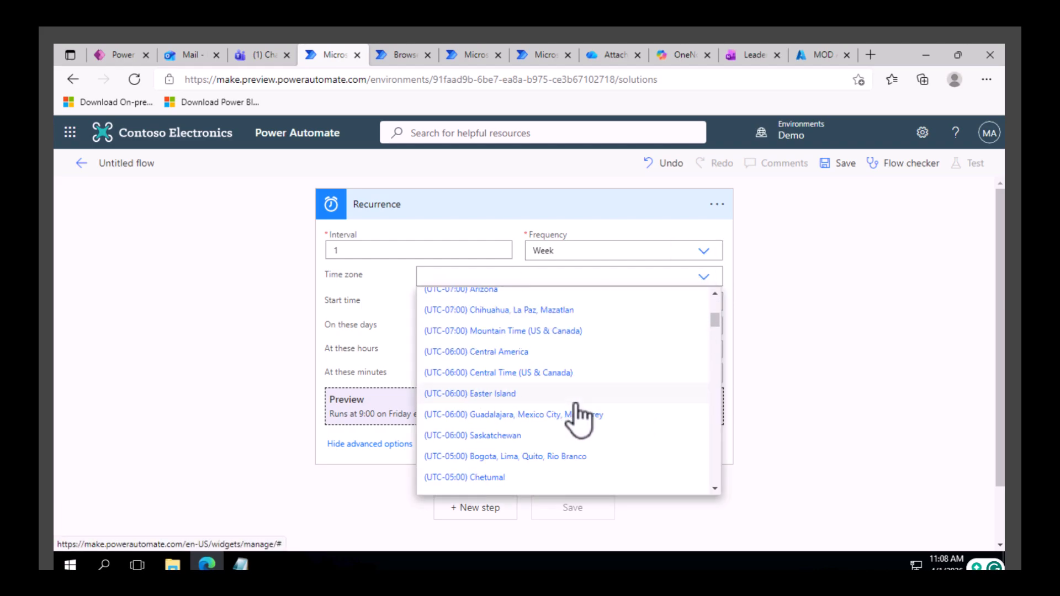
{"action": "left_click", "coordinate": [793, 324]}
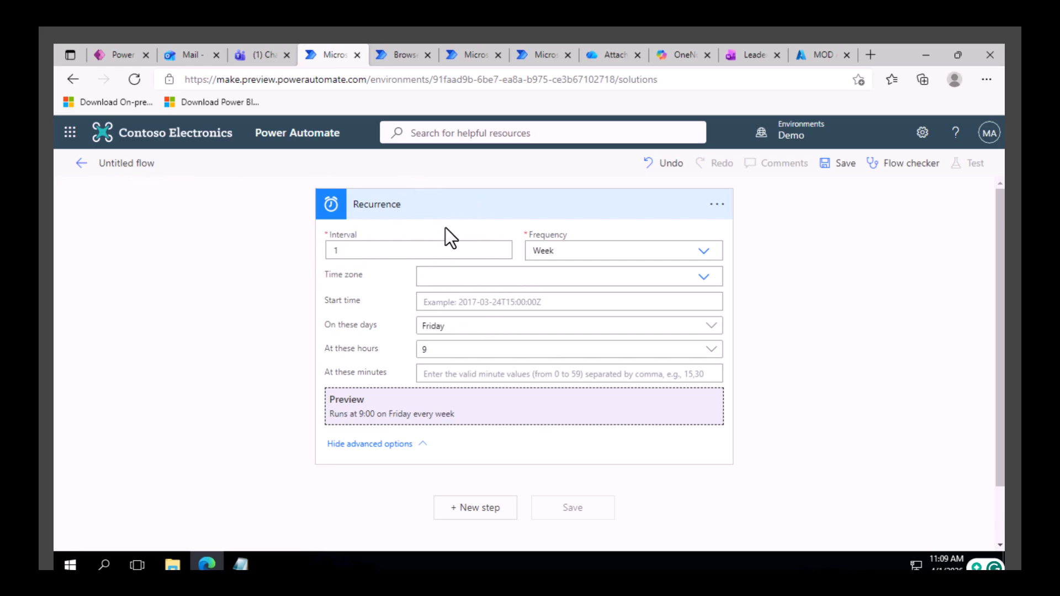
Rename the untitled flow as "SC Auto time entry flow".
{"action": "left_click", "coordinate": [132, 164]}
{"action": "key", "text": "ctrl+a"}
{"action": "key", "text": "BackSpace"}
{"action": "type", "text": "SC Auto time entry flow"}
Add the Office 365 Outlook action Send an email (V2) as a new step after the Recurrence trigger.
{"action": "left_click", "coordinate": [478, 508]}
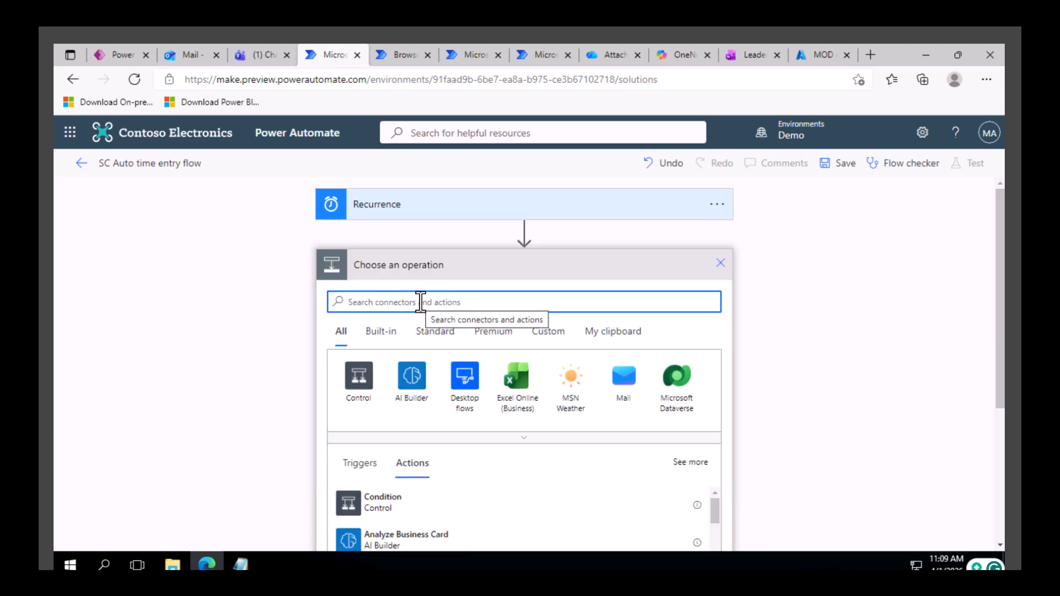
{"action": "type", "text": "outlook"}
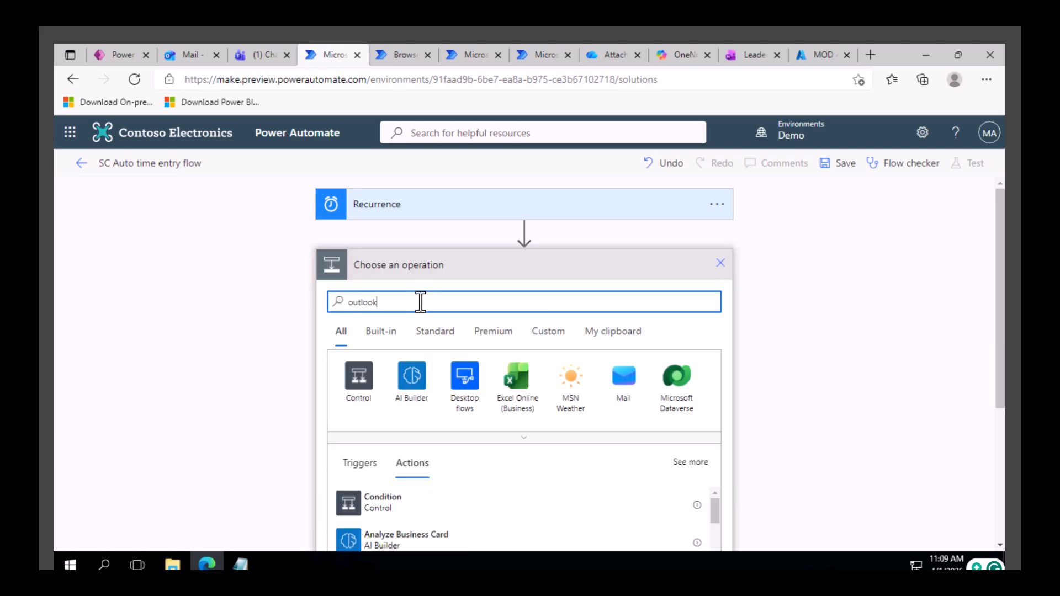
{"action": "left_click", "coordinate": [361, 395]}
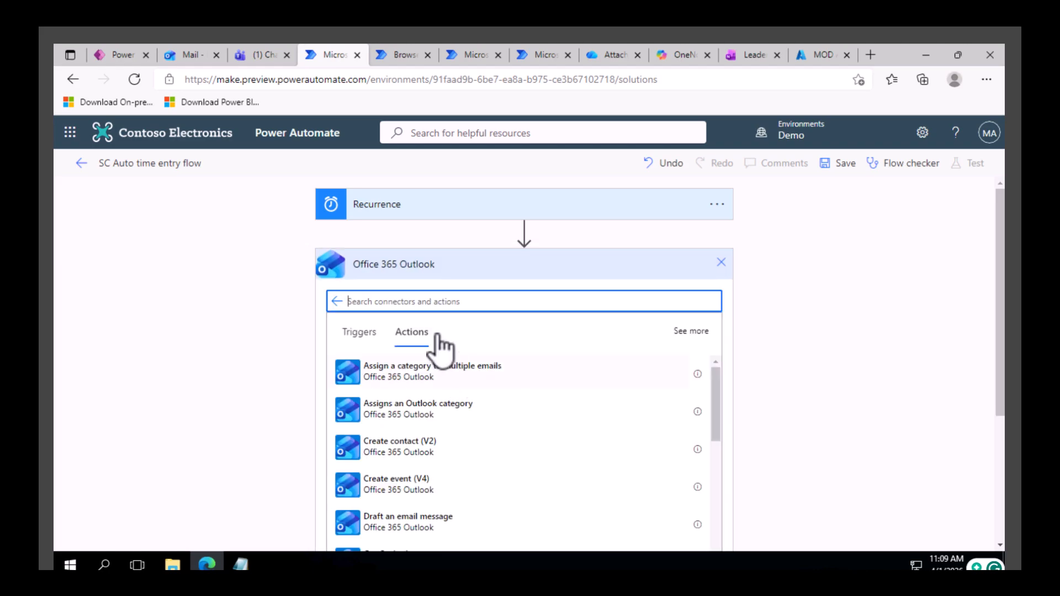
{"action": "scroll", "coordinate": [480, 472], "scroll_direction": "down", "scroll_amount": 5}
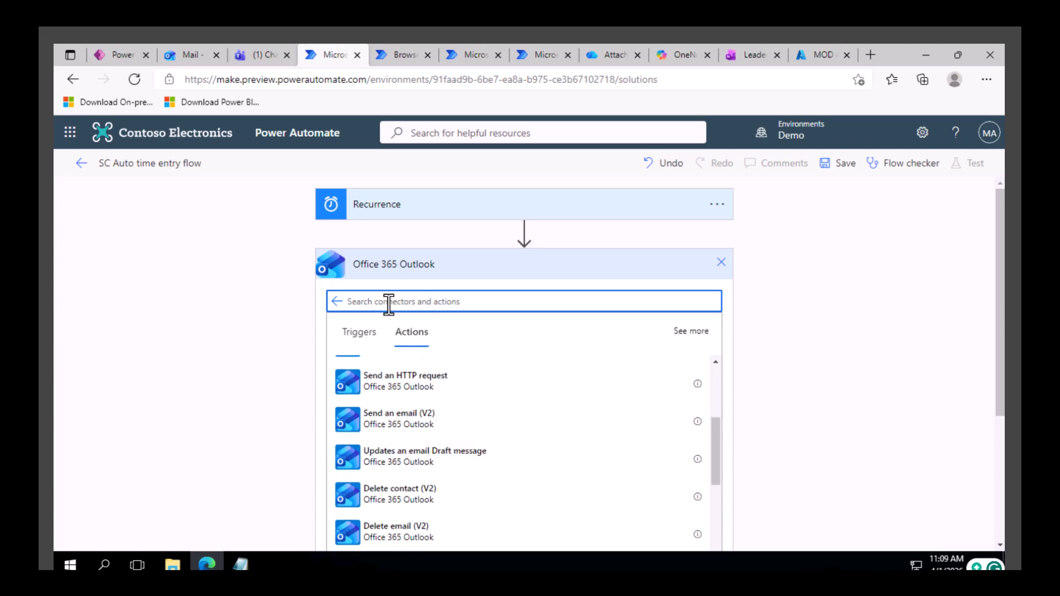
{"action": "type", "text": "send an"}
{"action": "left_click", "coordinate": [418, 373]}
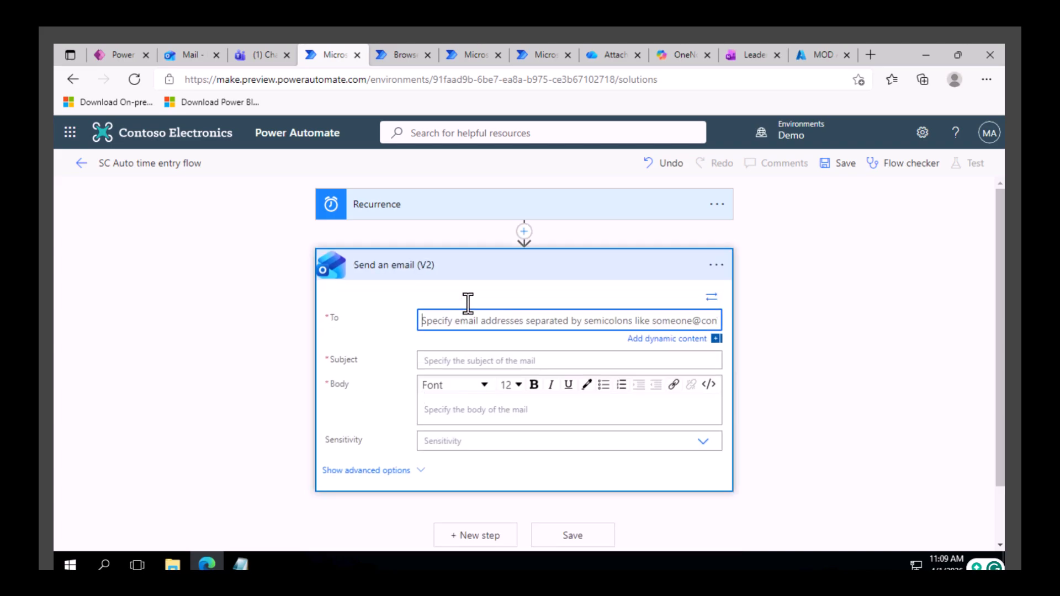
Address the email to MOD Administrator and enter the subject "Please submit your time entry".
{"action": "type", "text": "mod"}
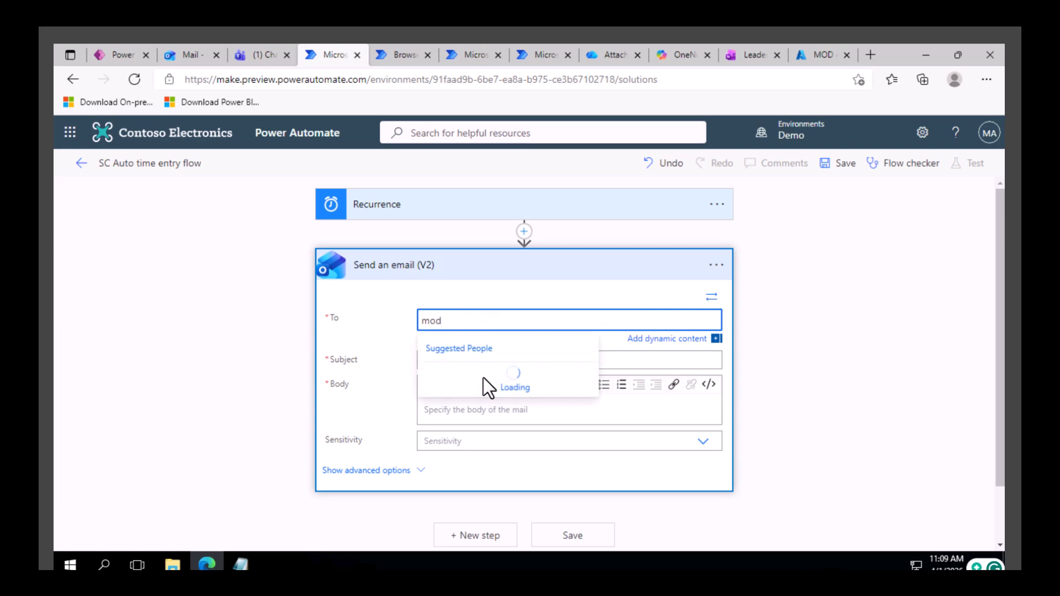
{"action": "left_click", "coordinate": [470, 381]}
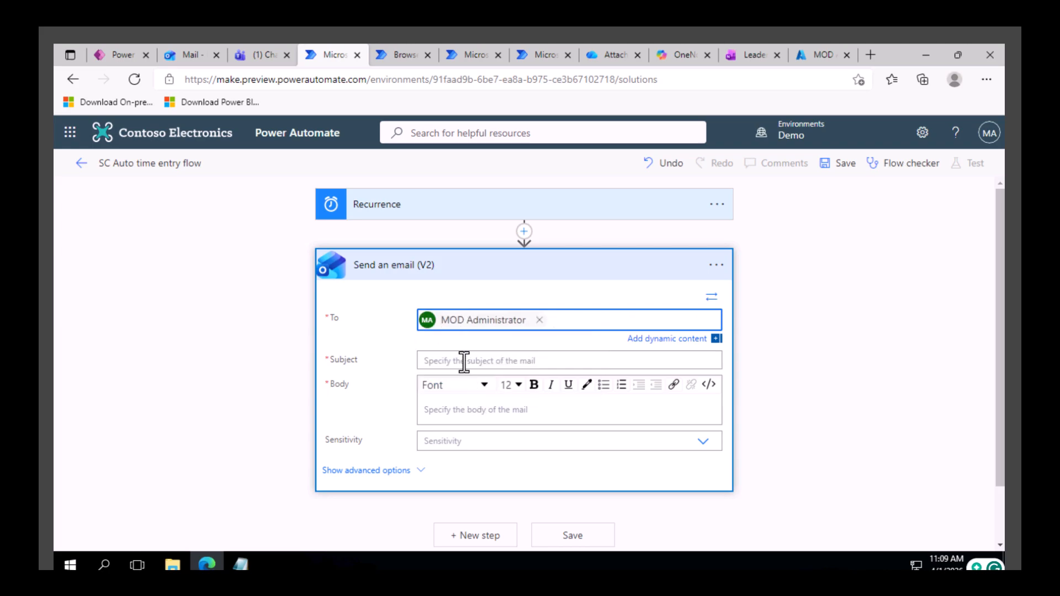
{"action": "left_click", "coordinate": [464, 361]}
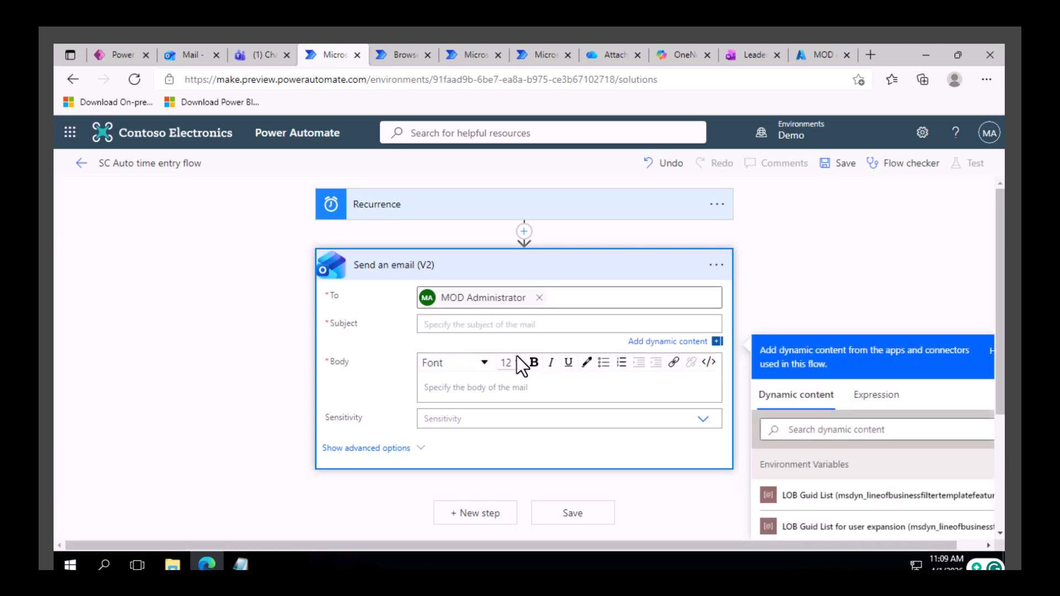
{"action": "type", "text": "Please submit your time entry"}
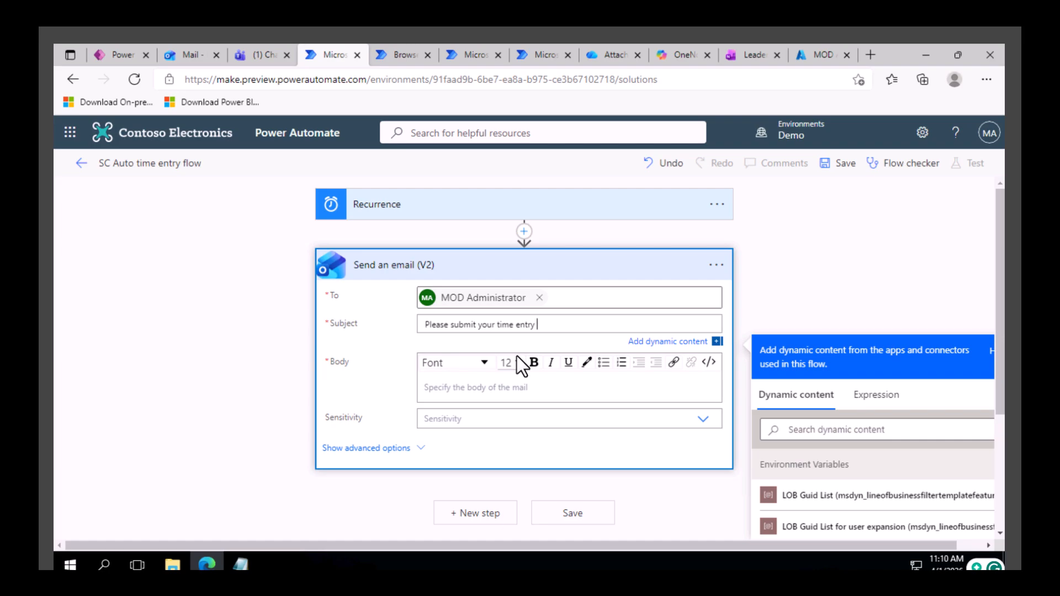
Copy the subject text into the email body and extend it to read "Please submit your time entry. Today is friday".
{"action": "left_click", "coordinate": [452, 394]}
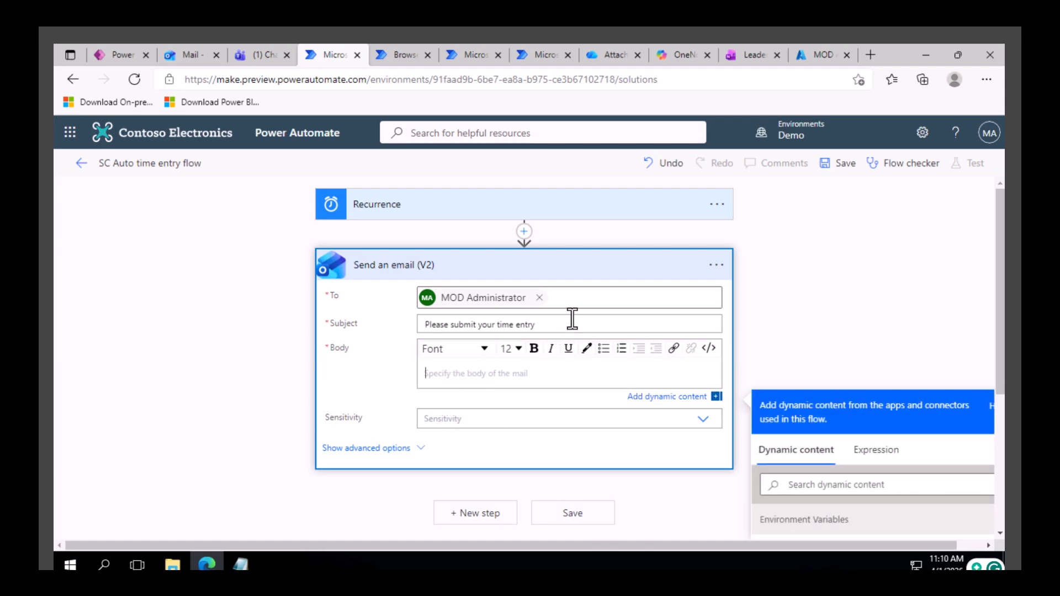
{"action": "left_click", "coordinate": [571, 320]}
{"action": "key", "text": "ctrl+a"}
{"action": "key", "text": "ctrl+c"}
{"action": "left_click", "coordinate": [455, 395]}
{"action": "key", "text": "ctrl+v"}
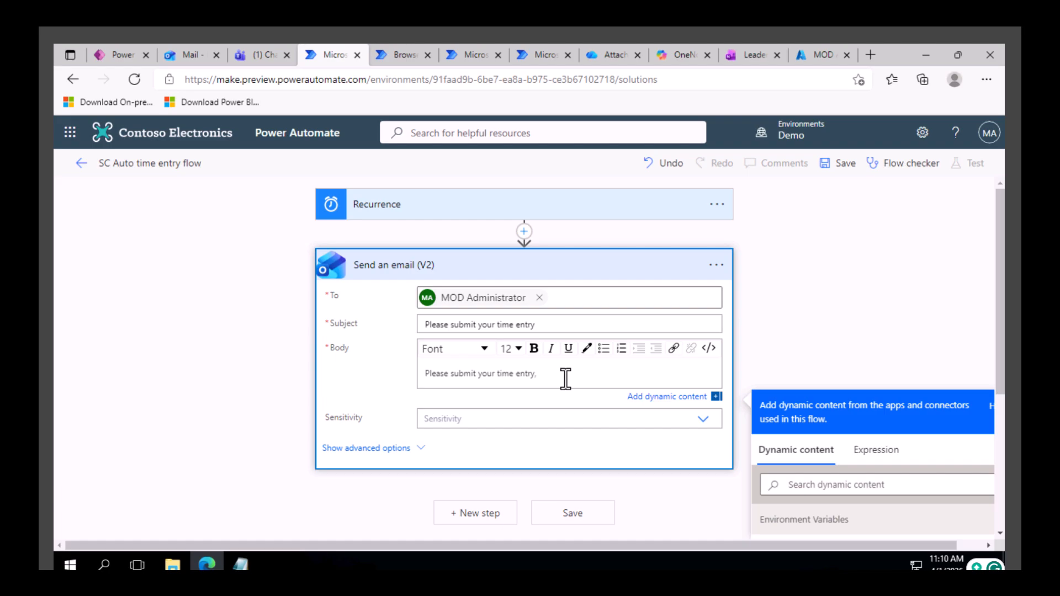
{"action": "key", "text": "BackSpace"}
{"action": "key", "text": "BackSpace"}
{"action": "type", "text": "Today is friday"}
Append the expression utcNow() to the end of the email body text and save the flow.
{"action": "scroll", "coordinate": [712, 397], "scroll_direction": "down", "scroll_amount": 2}
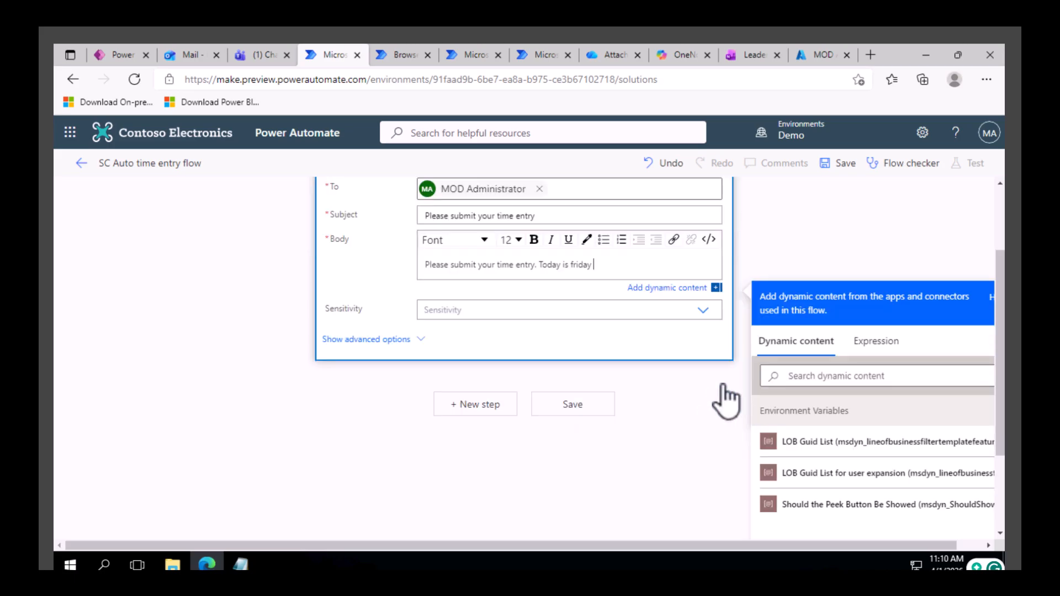
{"action": "left_click", "coordinate": [876, 345]}
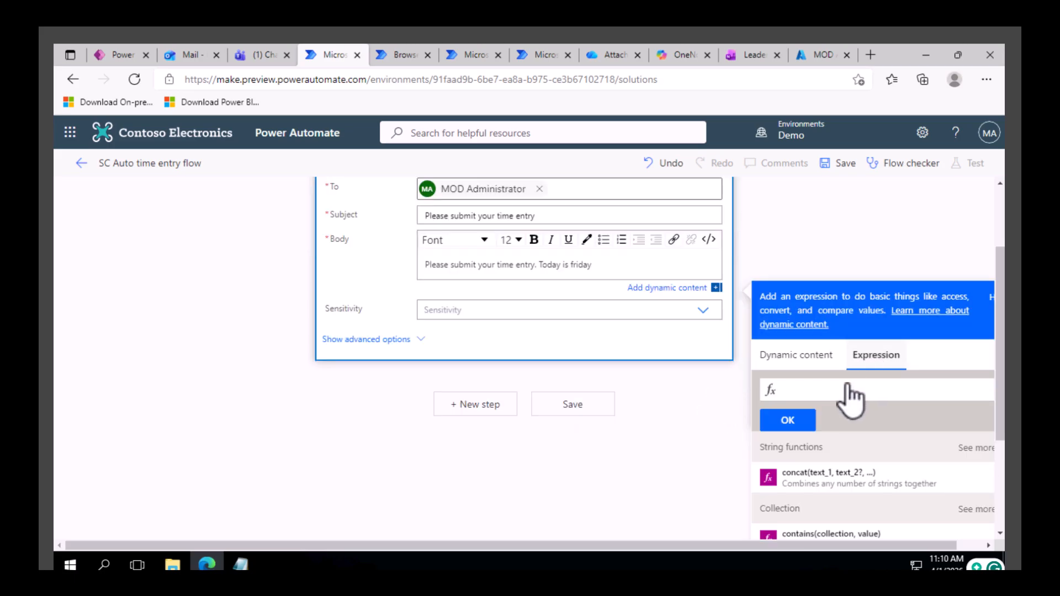
{"action": "type", "text": "utc"}
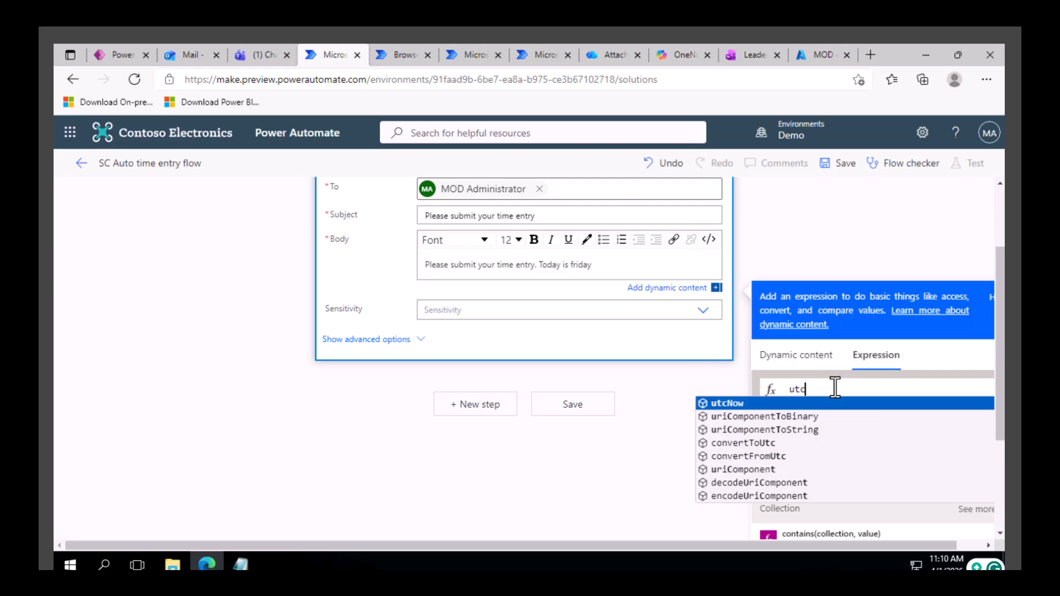
{"action": "key", "text": "Return"}
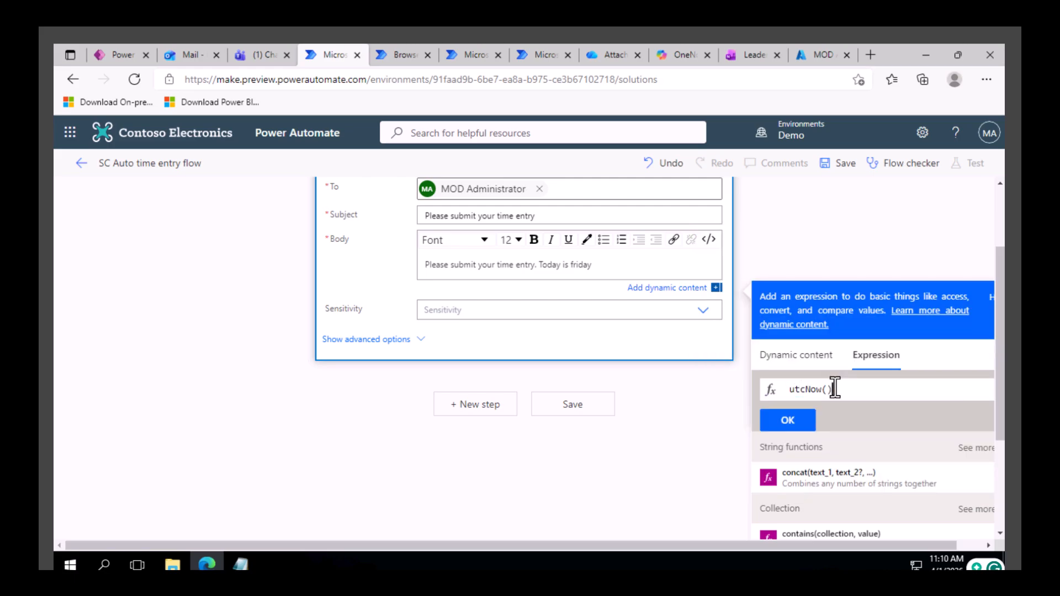
{"action": "left_click", "coordinate": [789, 424]}
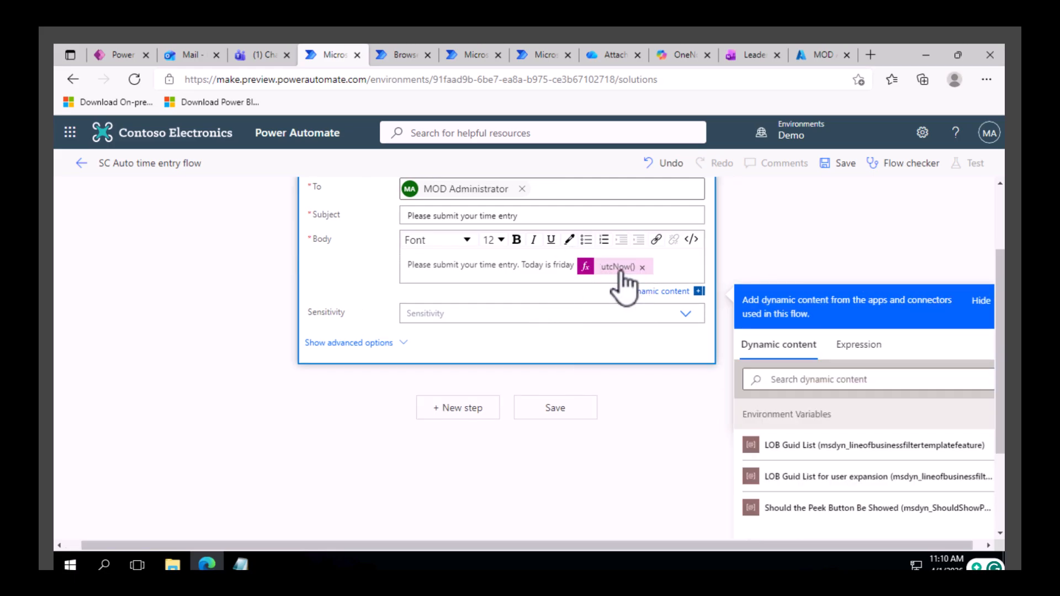
{"action": "scroll", "coordinate": [429, 337], "scroll_direction": "up", "scroll_amount": 2}
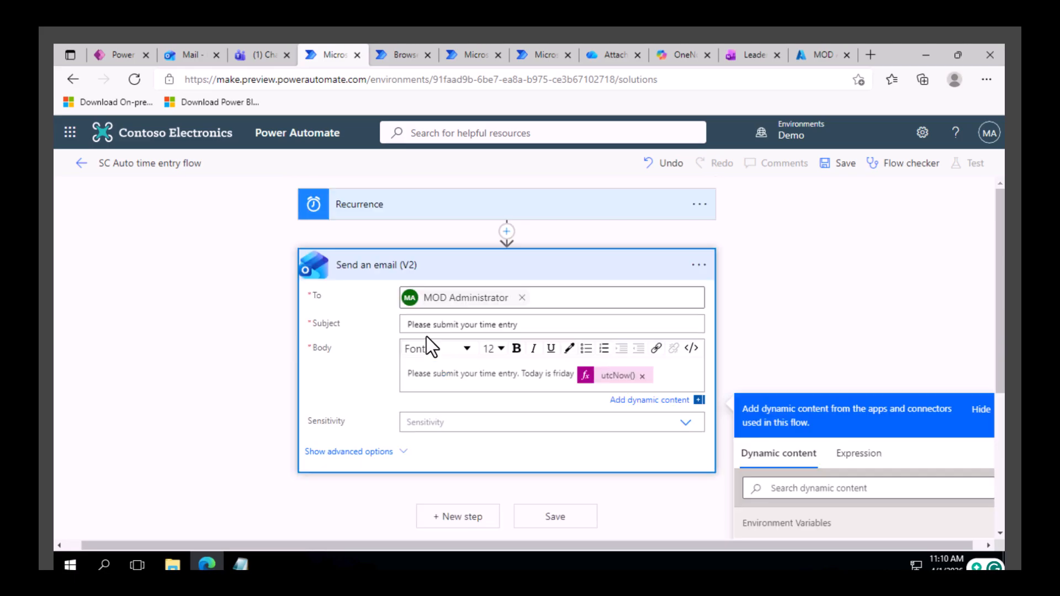
{"action": "left_click", "coordinate": [845, 164]}
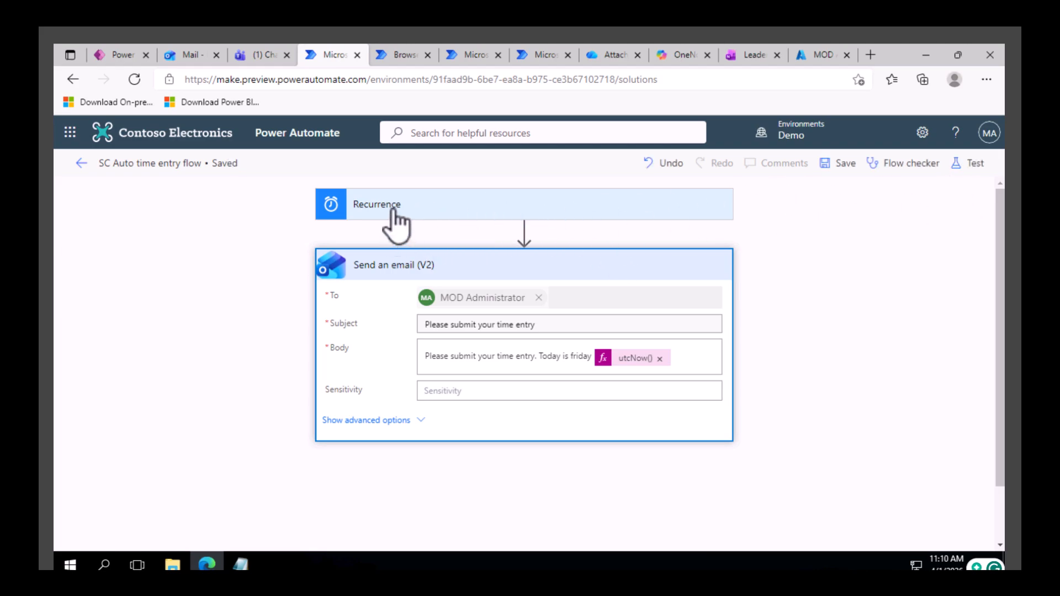
Test the flow manually by running it once, and close the run confirmation.
{"action": "left_click", "coordinate": [967, 164]}
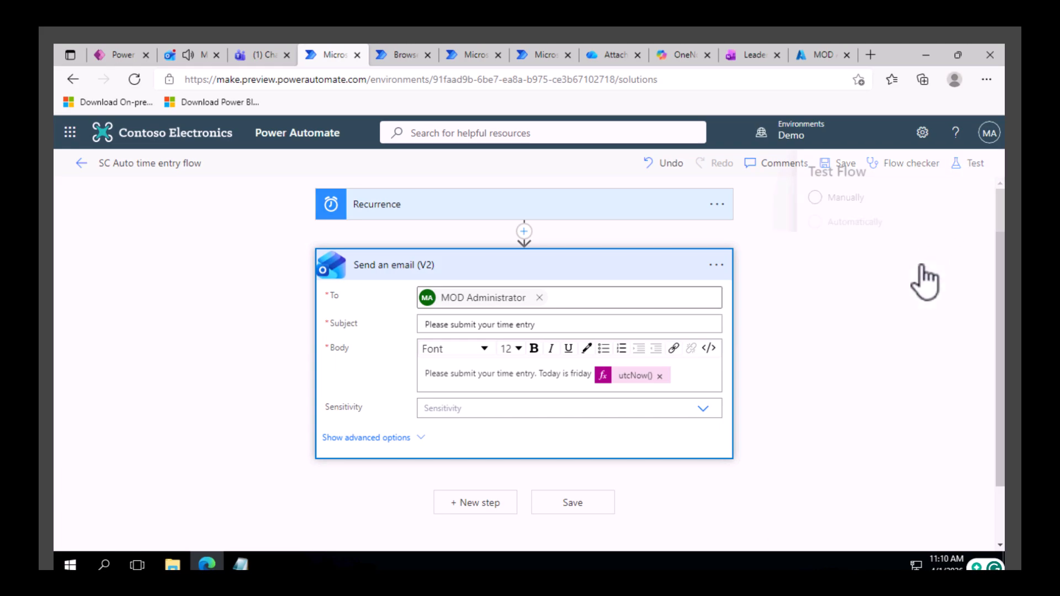
{"action": "left_click", "coordinate": [795, 198]}
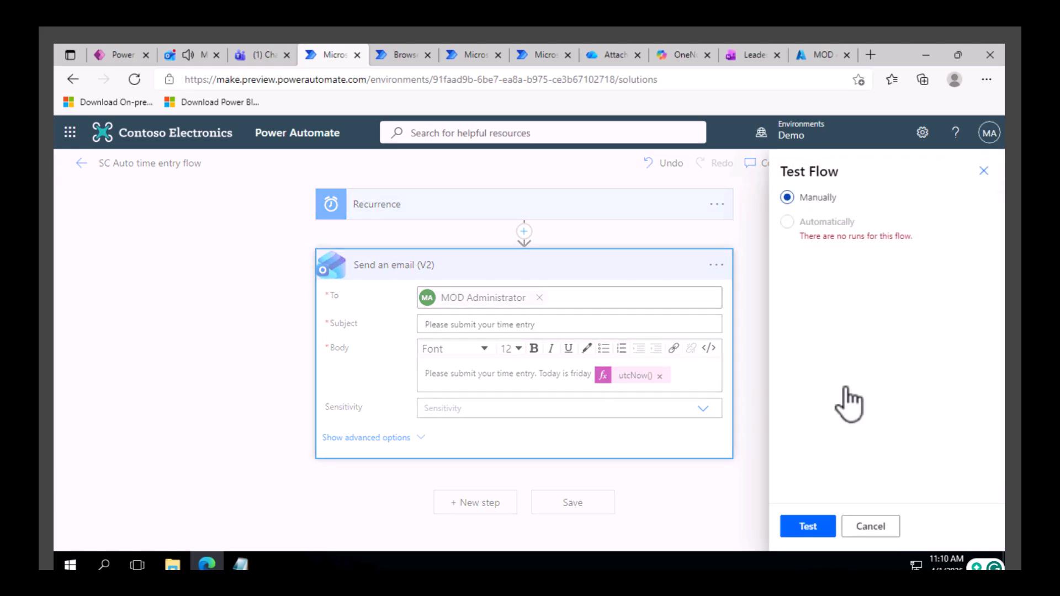
{"action": "left_click", "coordinate": [816, 525]}
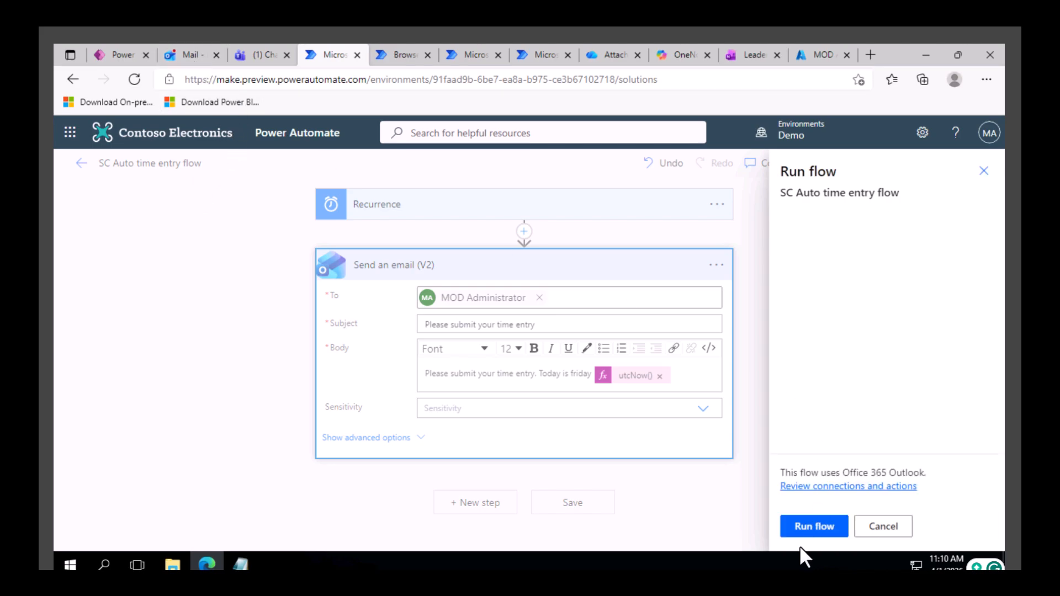
{"action": "left_click", "coordinate": [814, 528]}
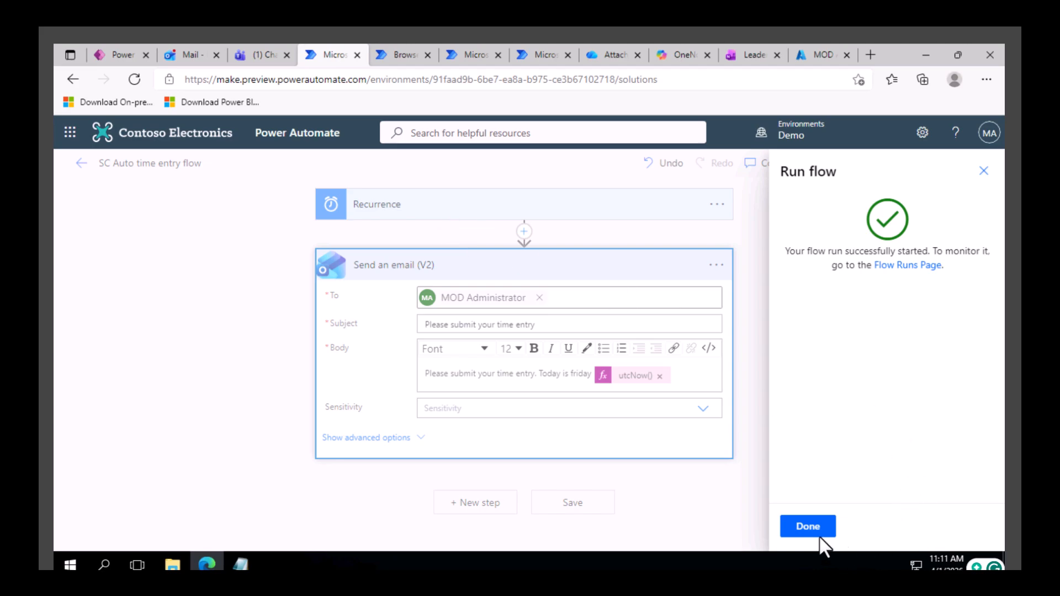
{"action": "left_click", "coordinate": [807, 530]}
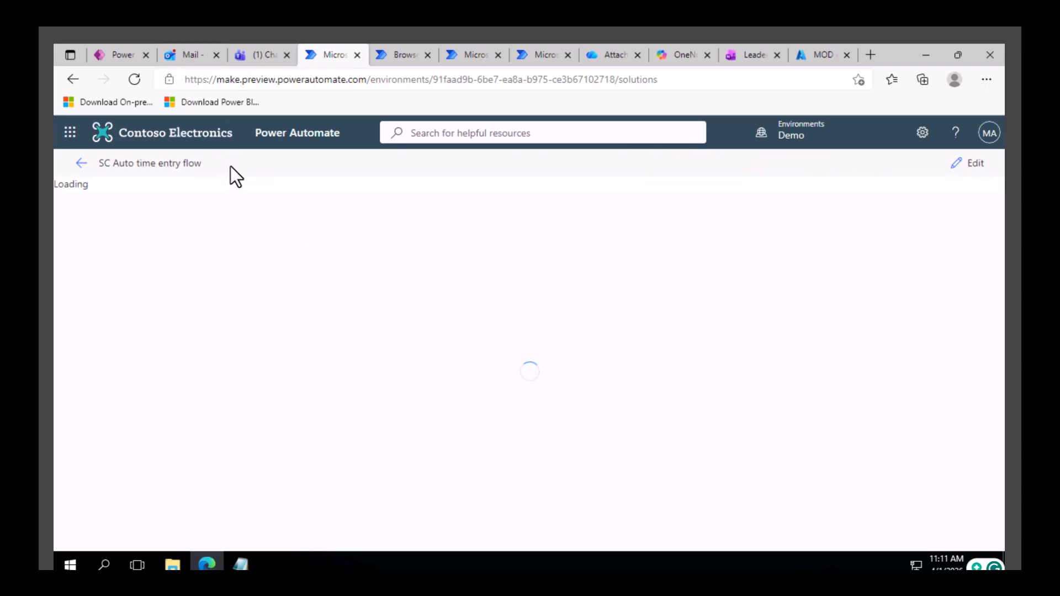
Switch to the Outlook inbox, examine the date in the newest time entry reminder email, and return to the flow run in Power Automate.
{"action": "left_click", "coordinate": [207, 55]}
{"action": "left_click", "coordinate": [341, 296]}
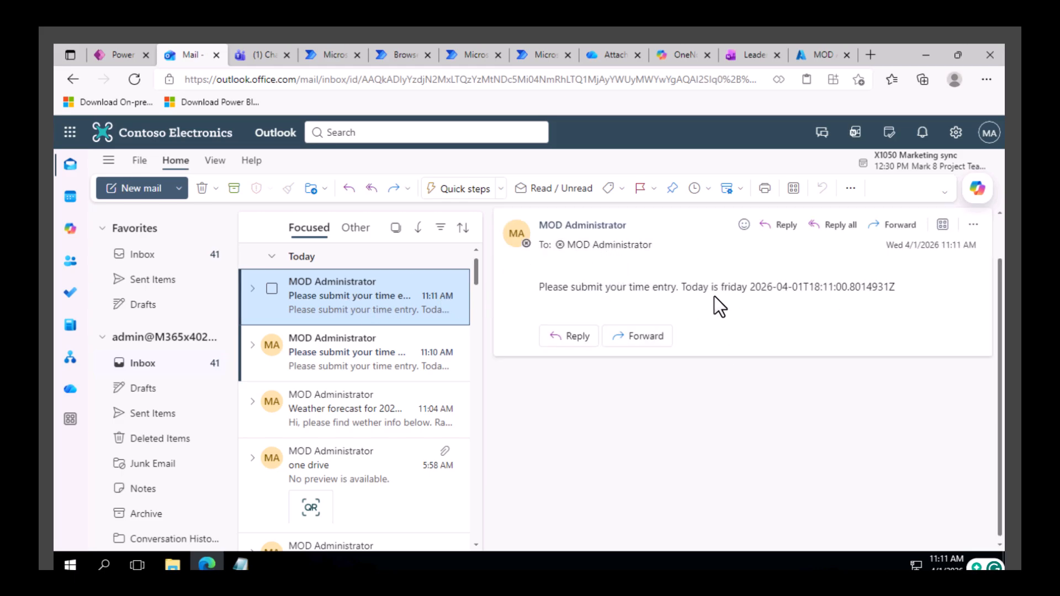
{"action": "left_click_drag", "start_coordinate": [759, 293], "coordinate": [822, 292]}
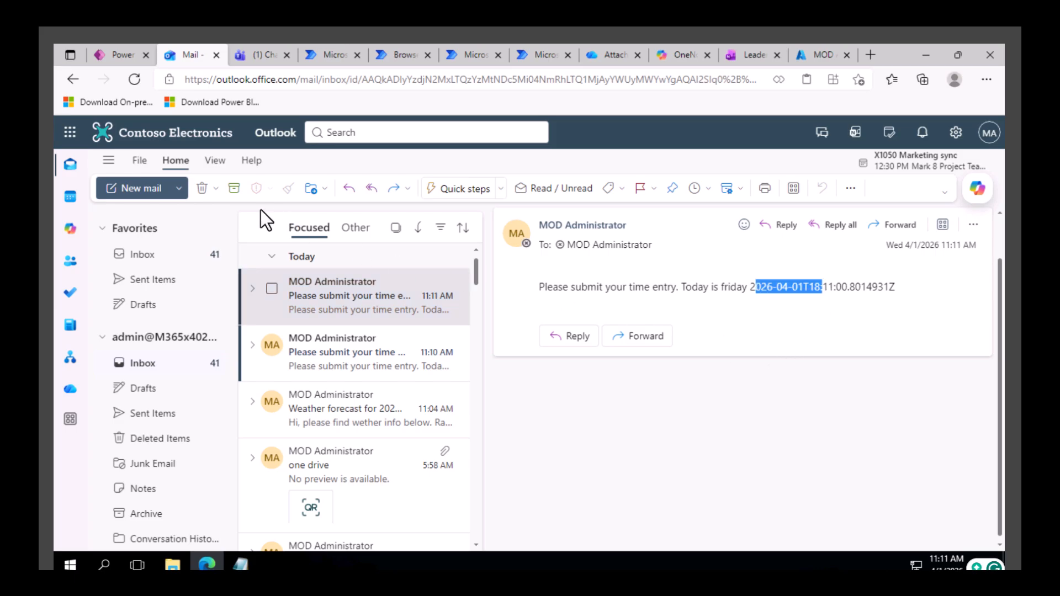
{"action": "left_click", "coordinate": [333, 55]}
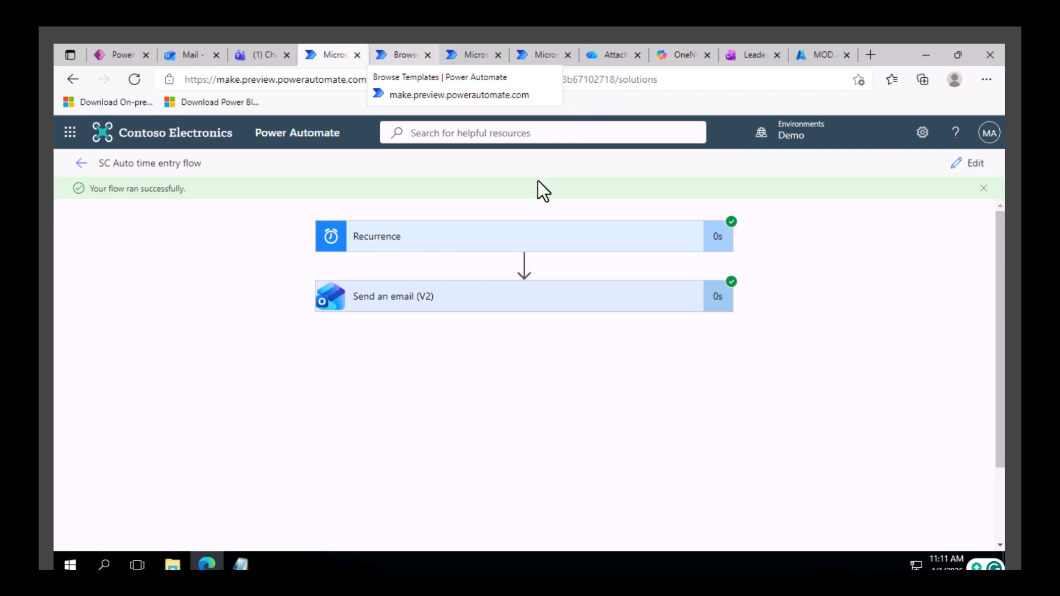